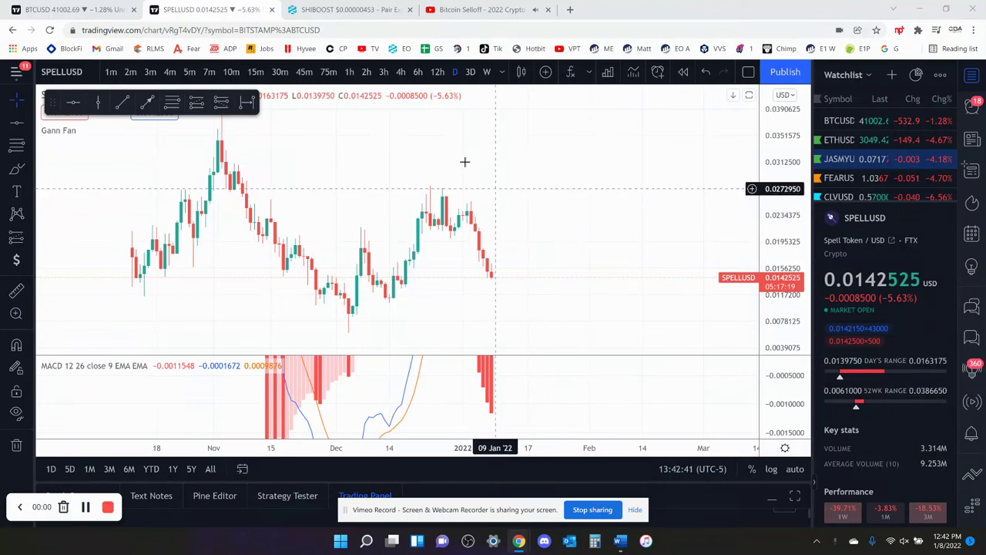
Step: Draw a Fibonacci retracement on SPELLUSD daily from the 0.0387175 November high to the 0.0059950 low
left_click_drag(439, 175, 493, 202)
left_click_drag(784, 134, 784, 155)
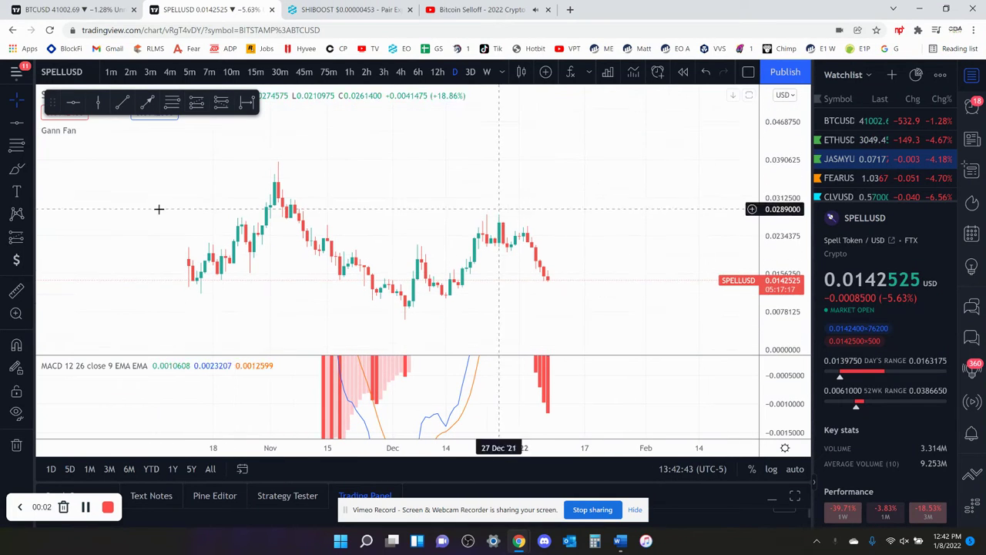
left_click(172, 103)
left_click(303, 161)
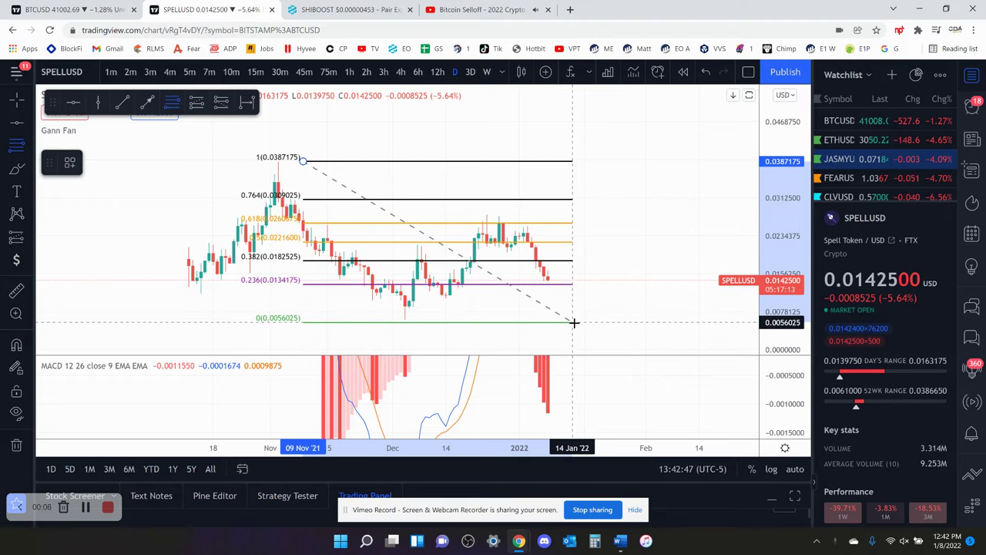
left_click(575, 319)
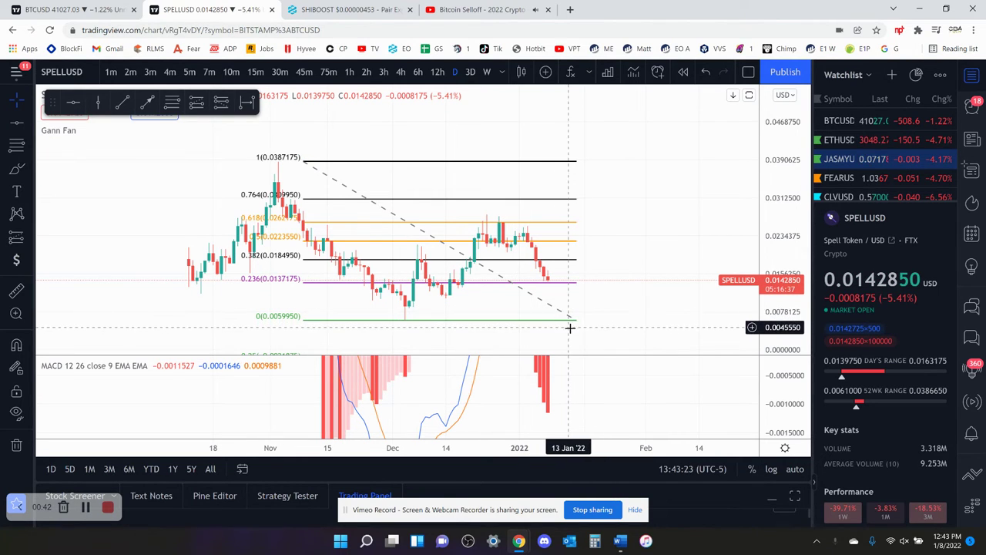
Step: Place a long position at the latest candle, lower its target to the Fib 0 level, then delete it
left_click(27, 148)
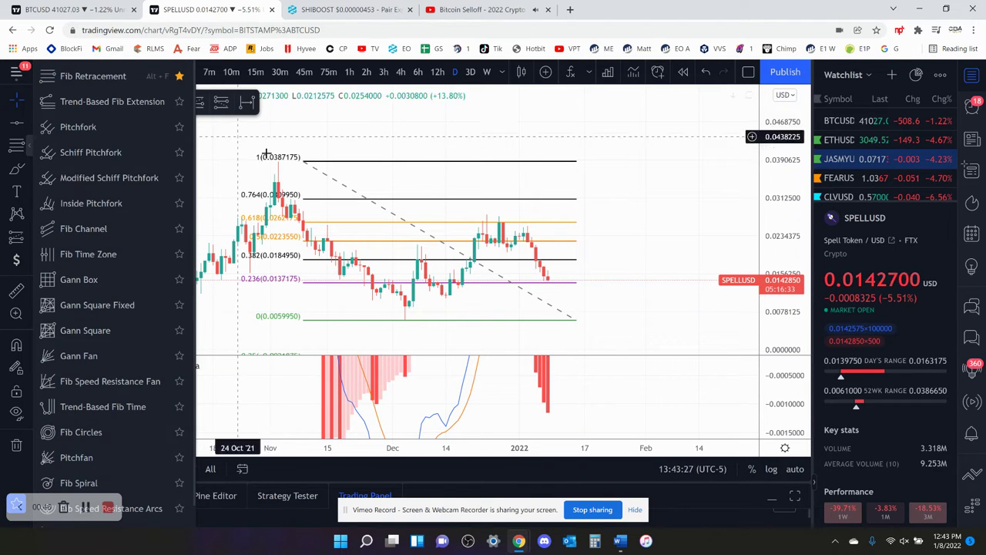
left_click(693, 212)
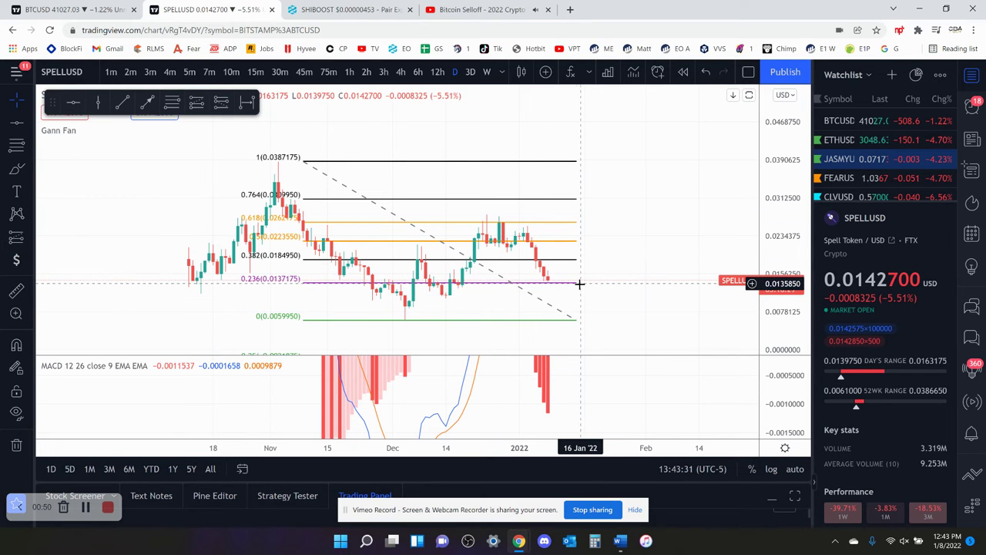
left_click(28, 238)
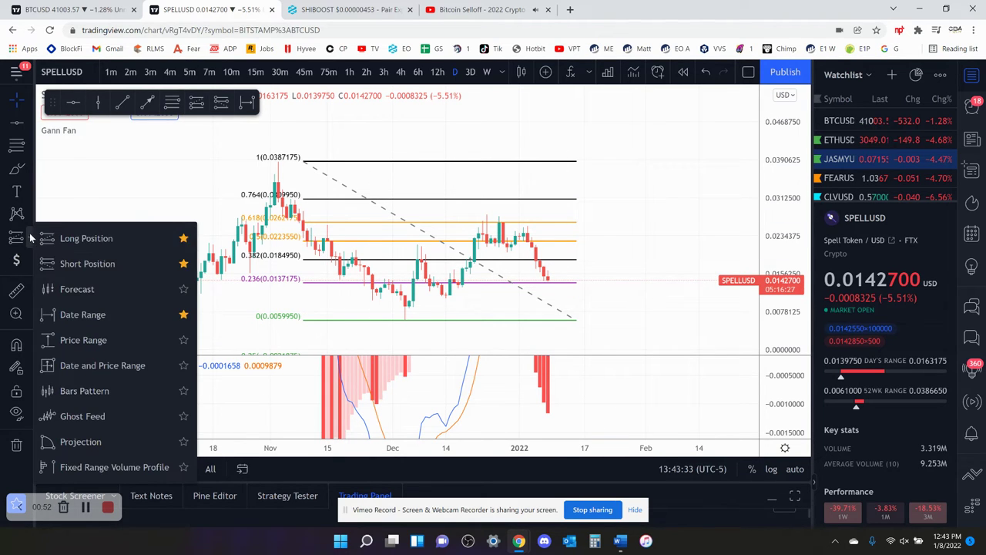
left_click(116, 240)
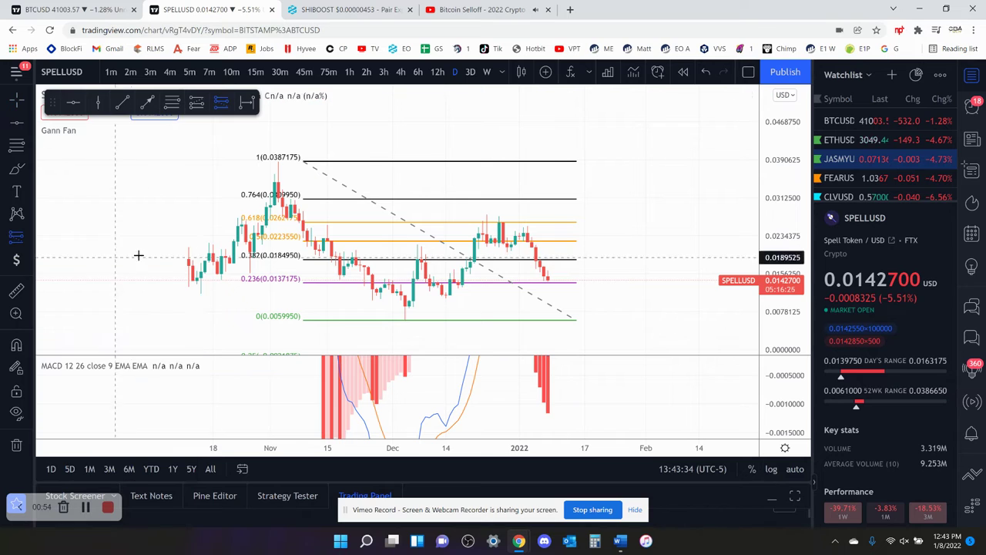
left_click(597, 282)
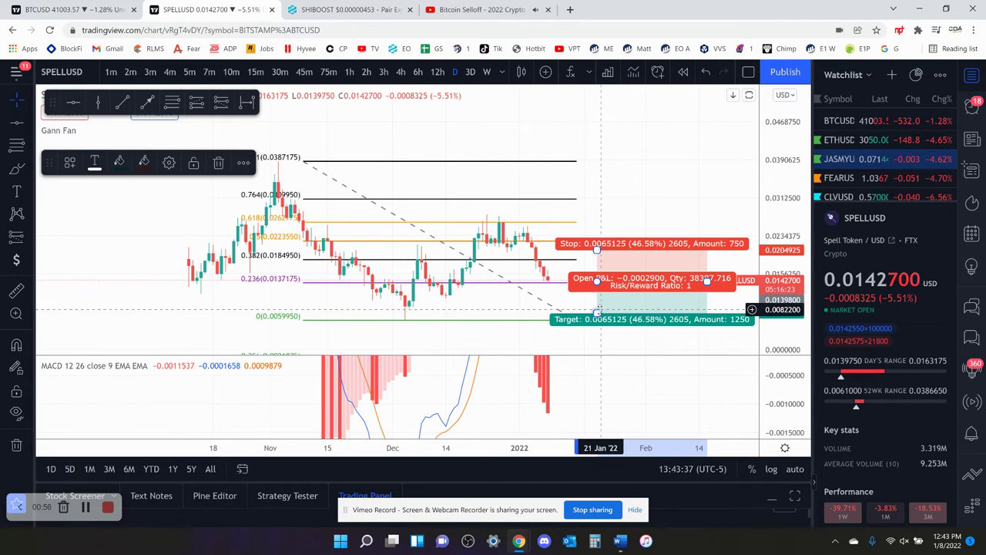
left_click_drag(596, 313, 598, 319)
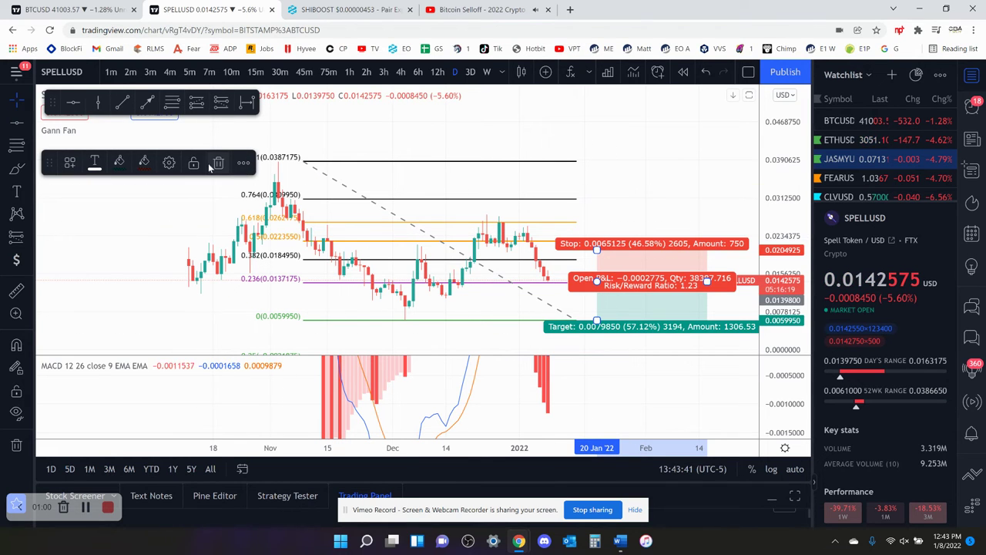
key("Delete")
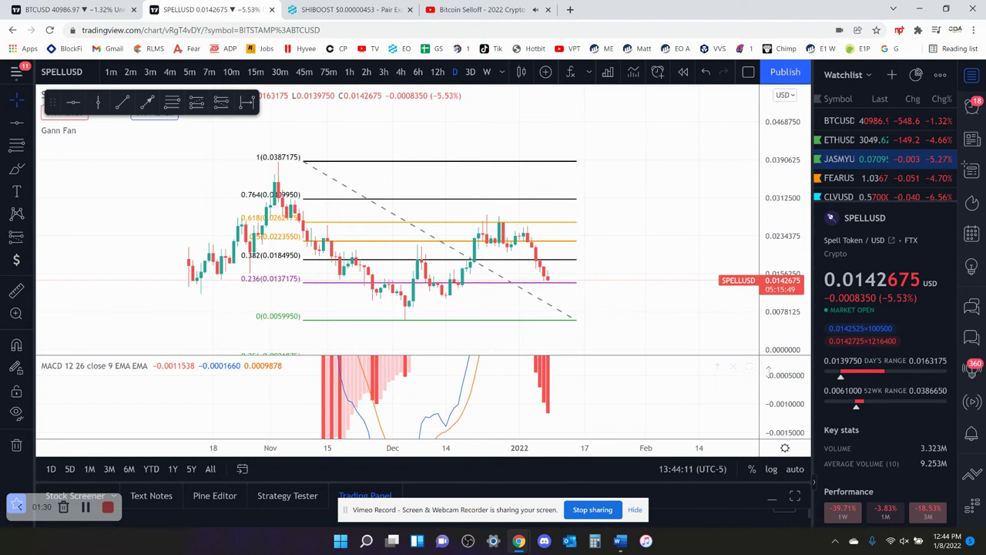
Step: Fit and enlarge the MACD pane, then view hourly candles with a stretched MACD scale
double_click(768, 438)
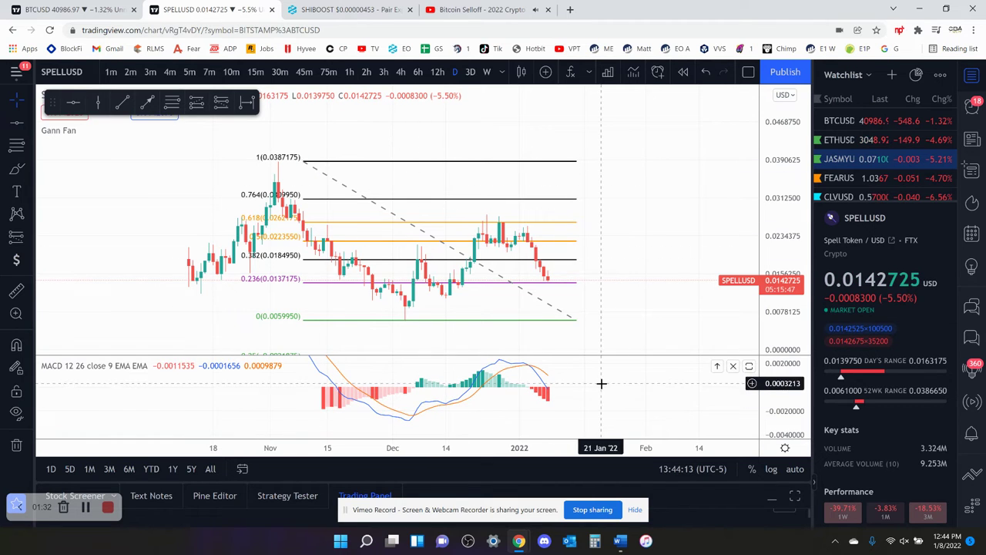
double_click(571, 378)
left_click(349, 71)
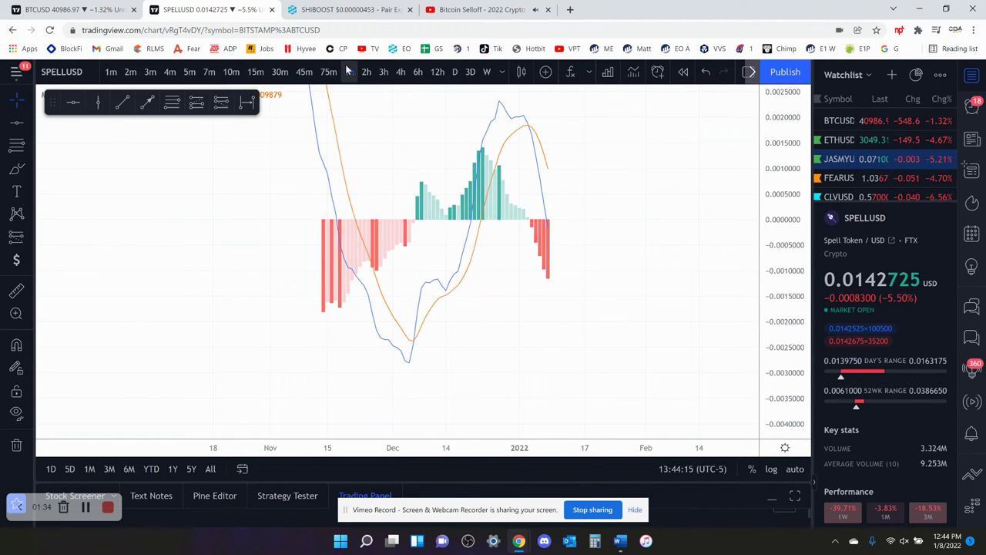
left_click_drag(775, 308, 759, 231)
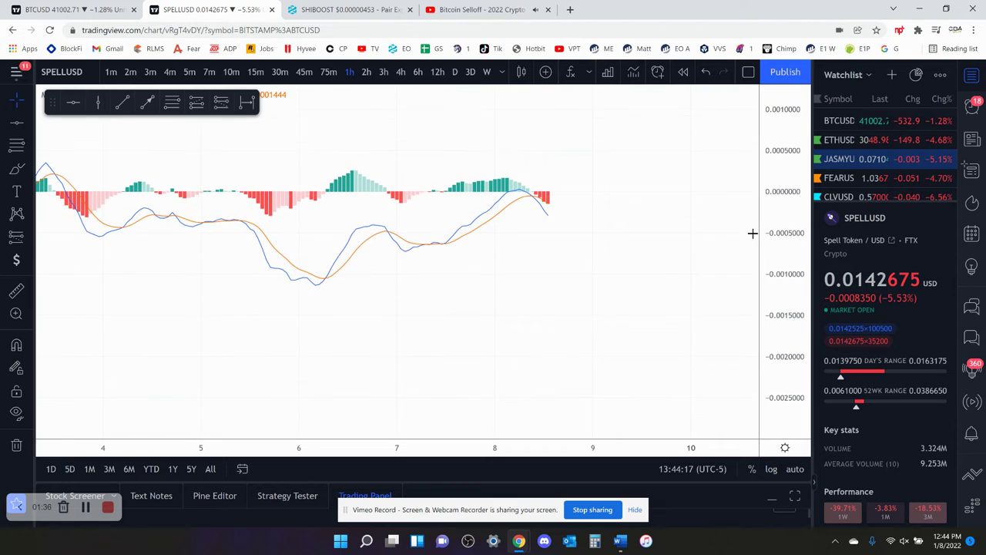
Step: Step through the 2h, 3h, 4h, 6h, 12h and daily intervals, ending on 3-day candles
left_click(366, 71)
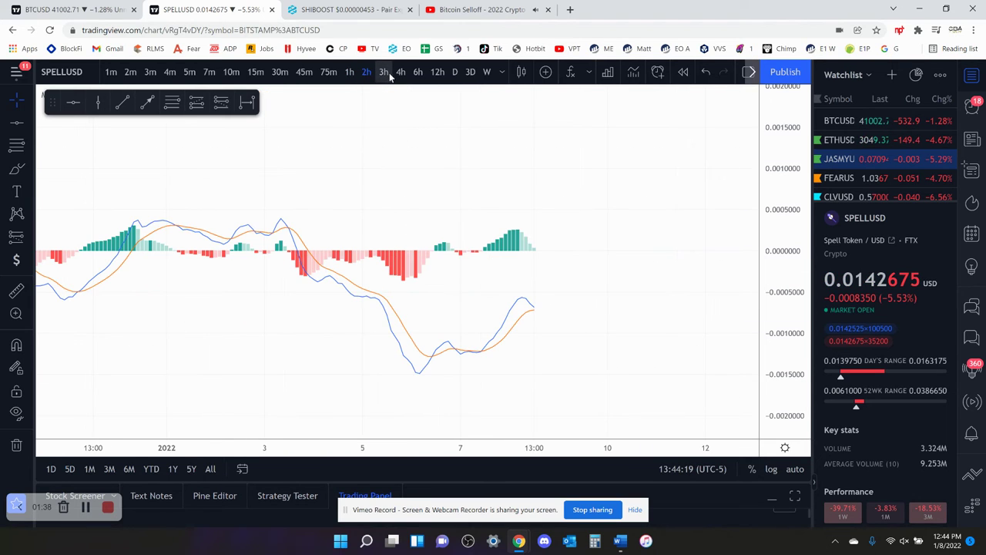
left_click(385, 74)
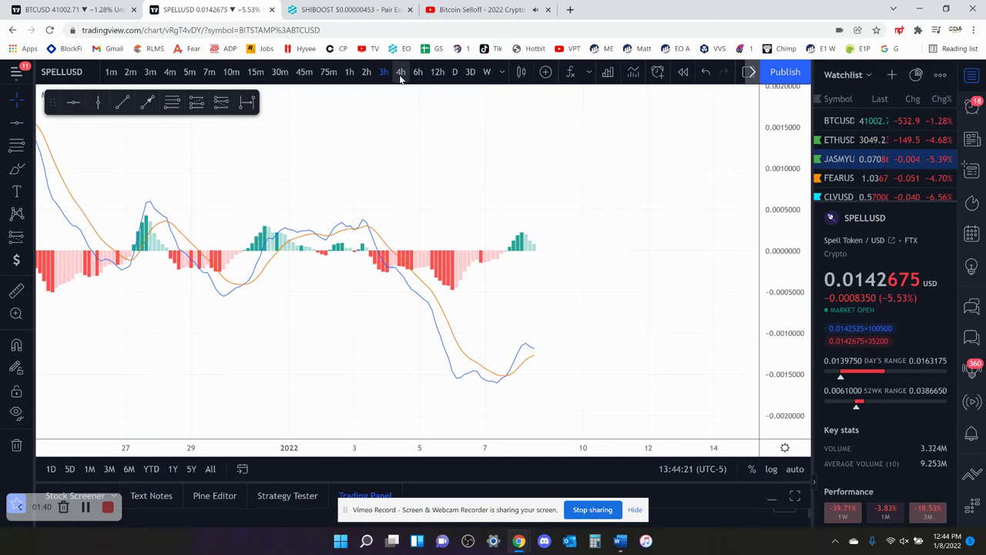
left_click(401, 73)
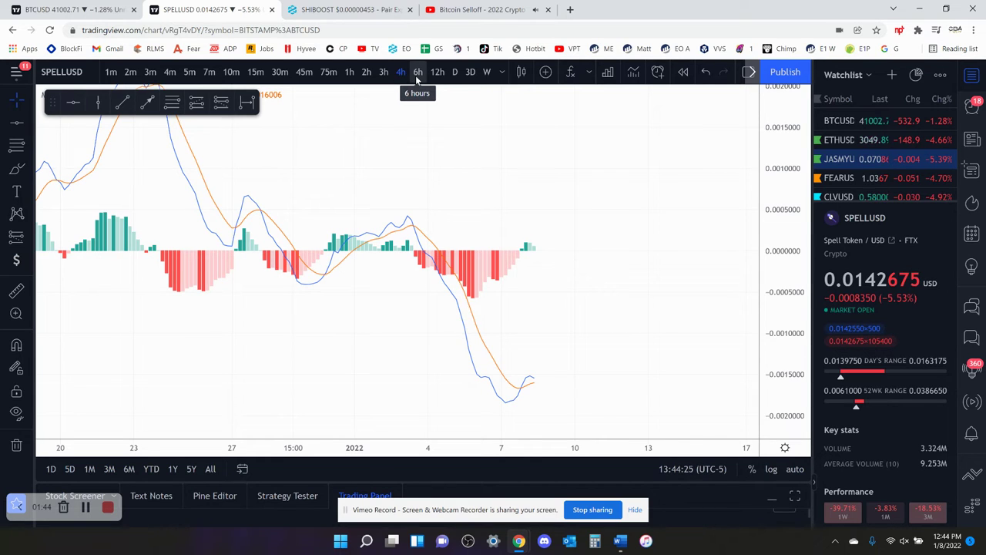
left_click(417, 73)
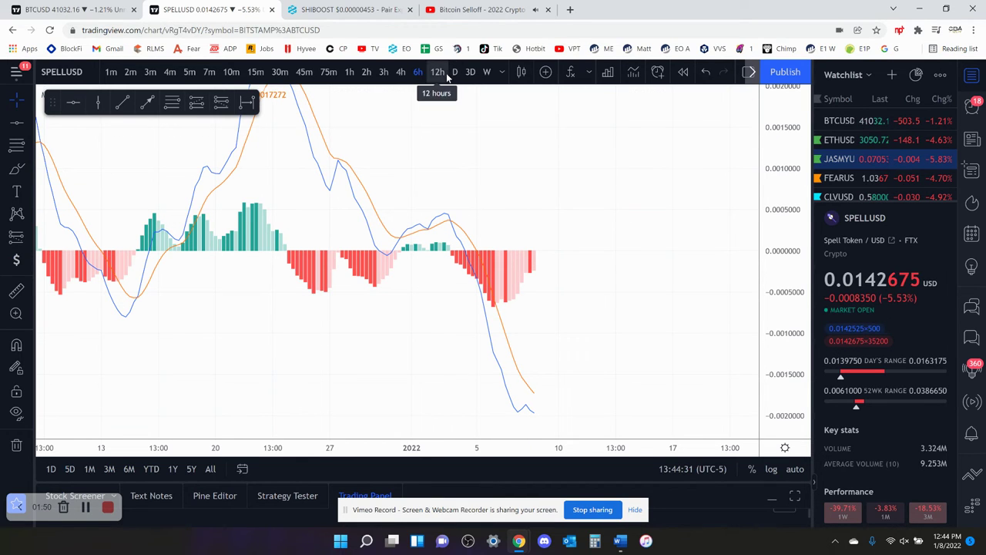
left_click(437, 73)
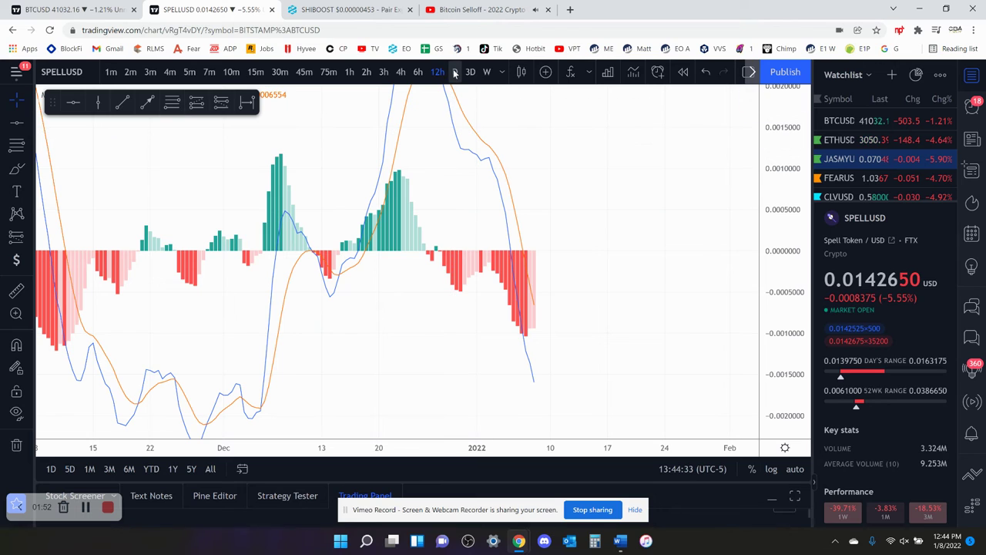
left_click(454, 72)
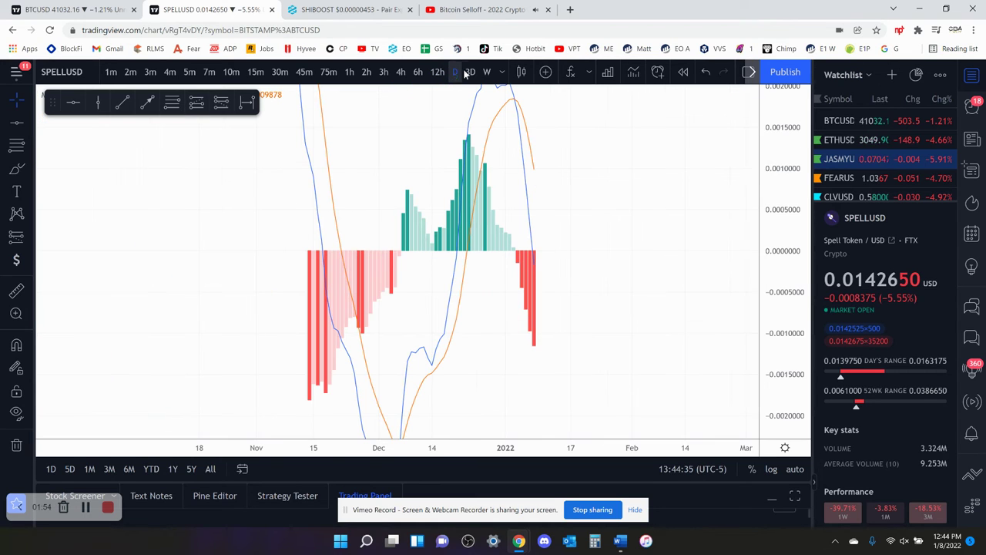
left_click(469, 73)
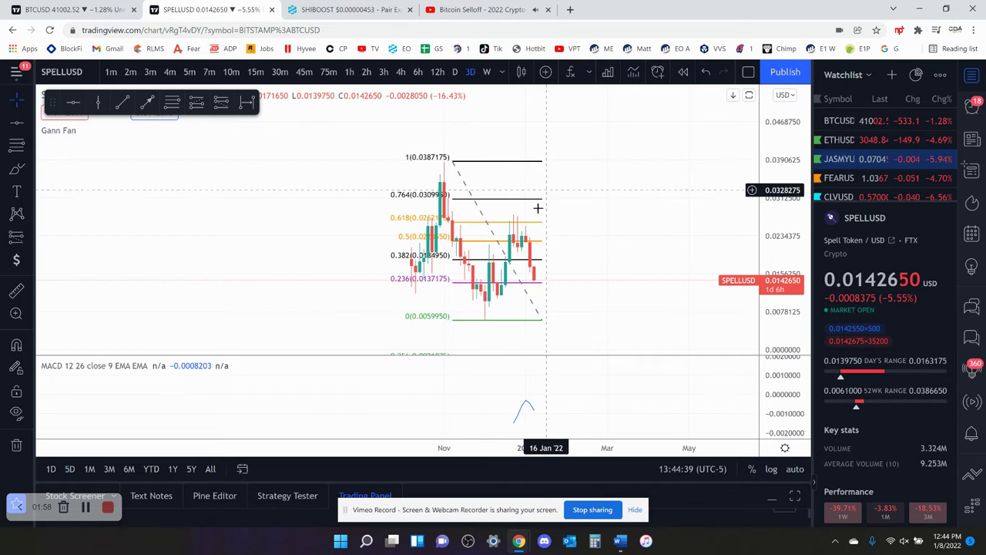
Step: View the SPELLUSD chart on 6-hour, 4-hour, then 3-hour candles
left_click(419, 73)
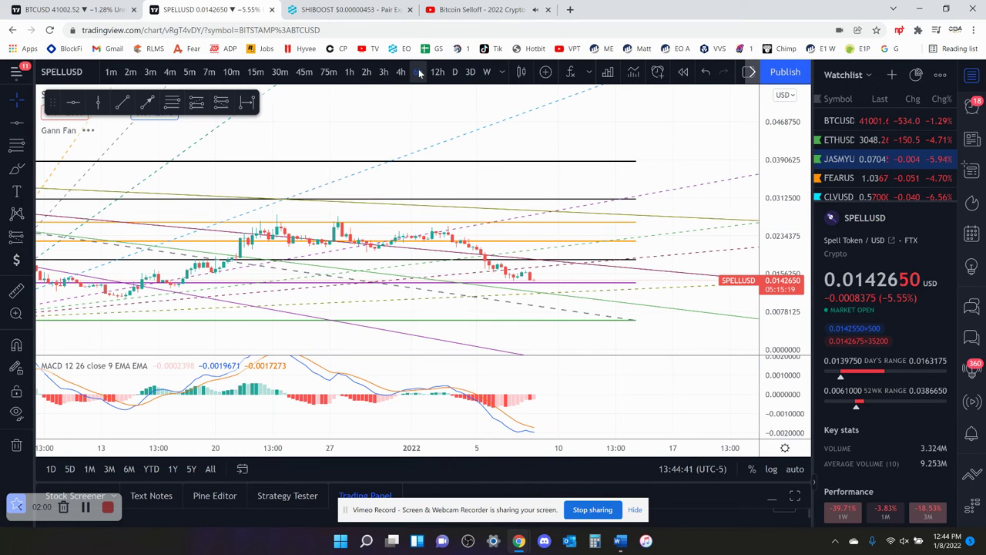
left_click(401, 72)
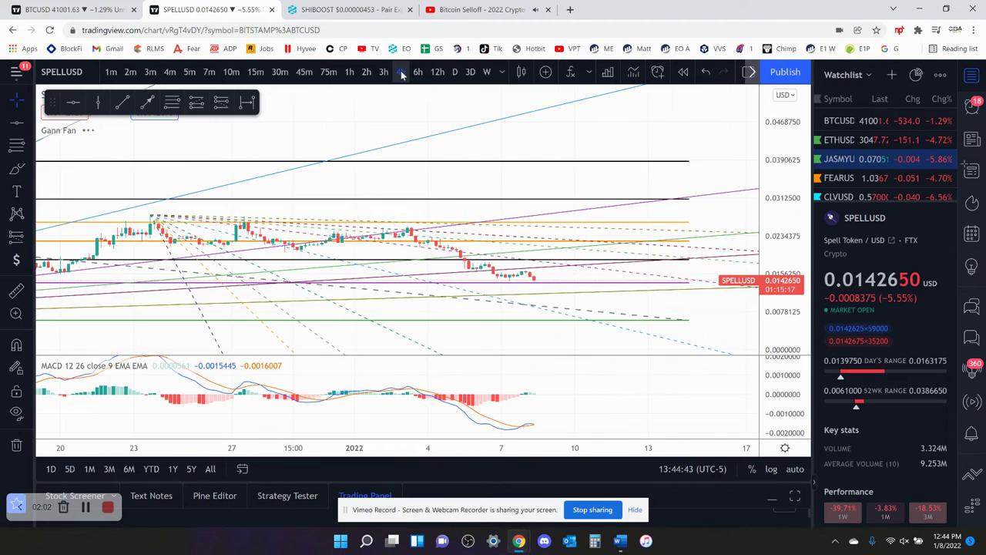
left_click(384, 72)
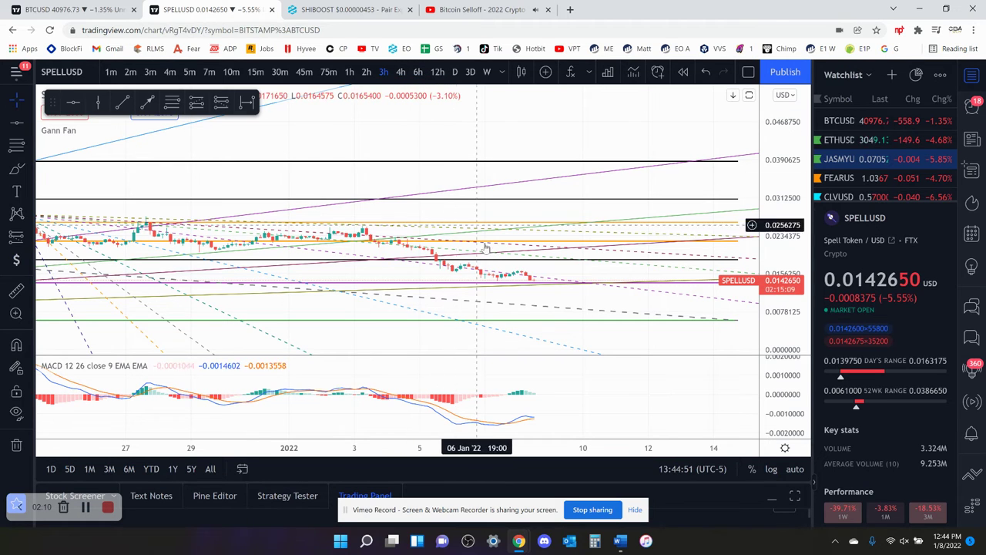
Step: Stretch the MACD scale, reposition the chart, and return to daily candles
left_click_drag(790, 418, 765, 390)
left_click_drag(654, 387, 663, 406)
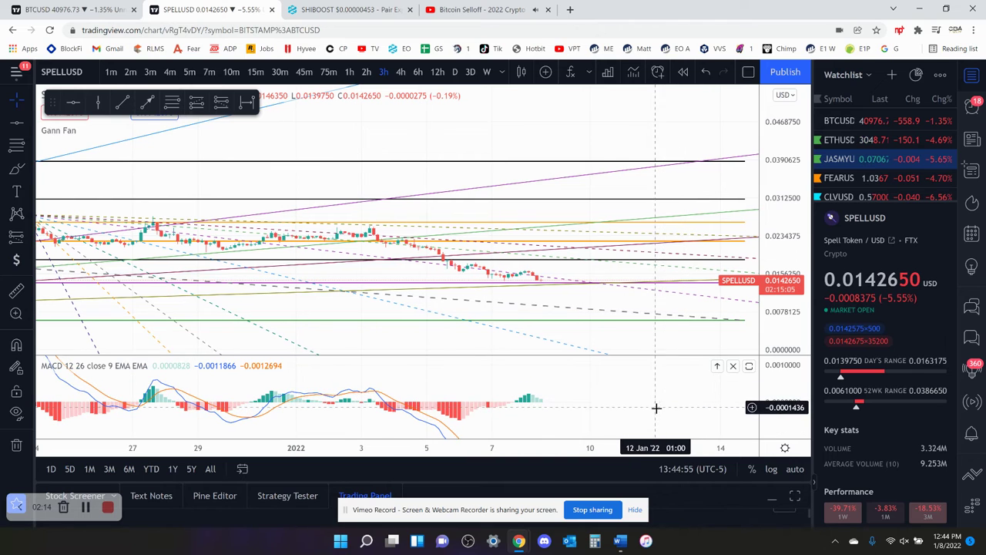
left_click_drag(615, 204, 619, 164)
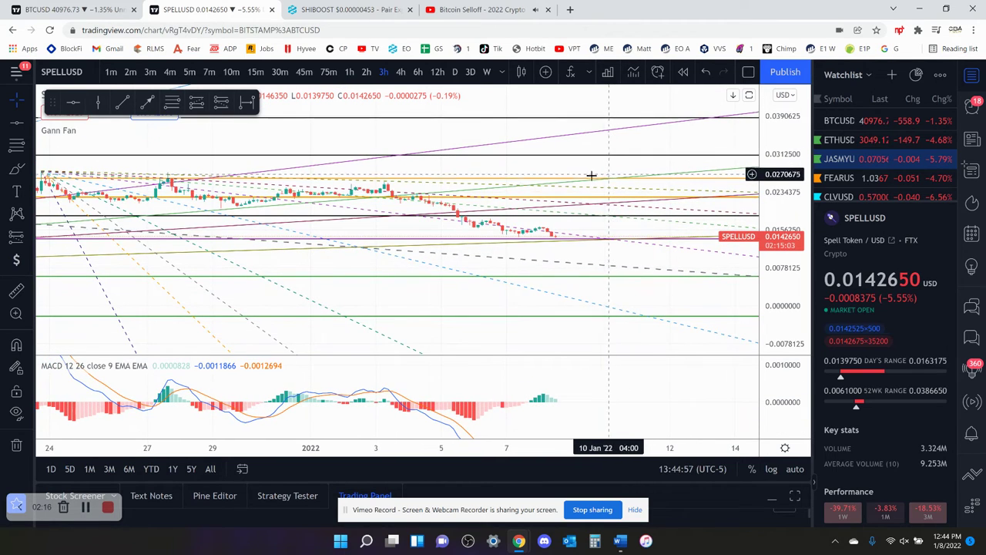
scroll(440, 229, "down", 5)
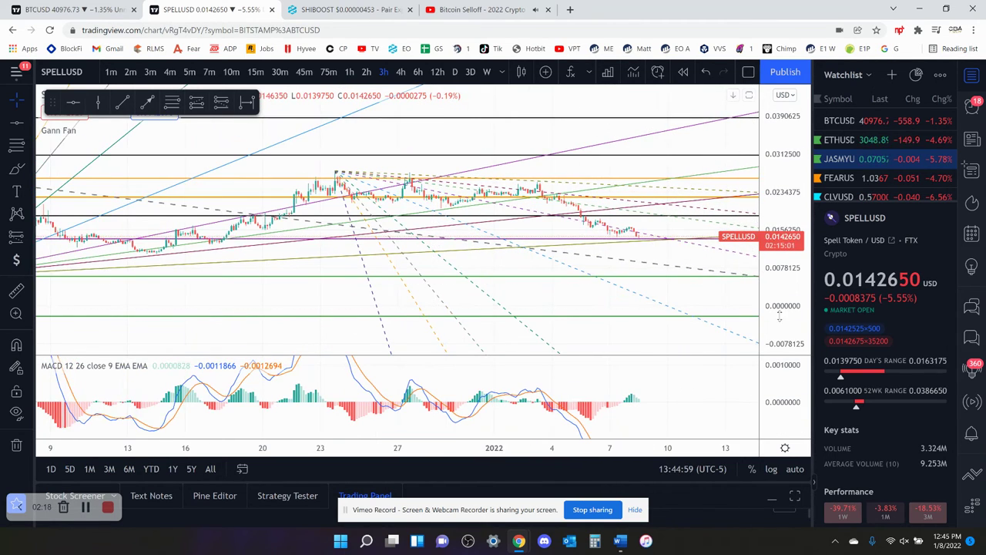
left_click(455, 72)
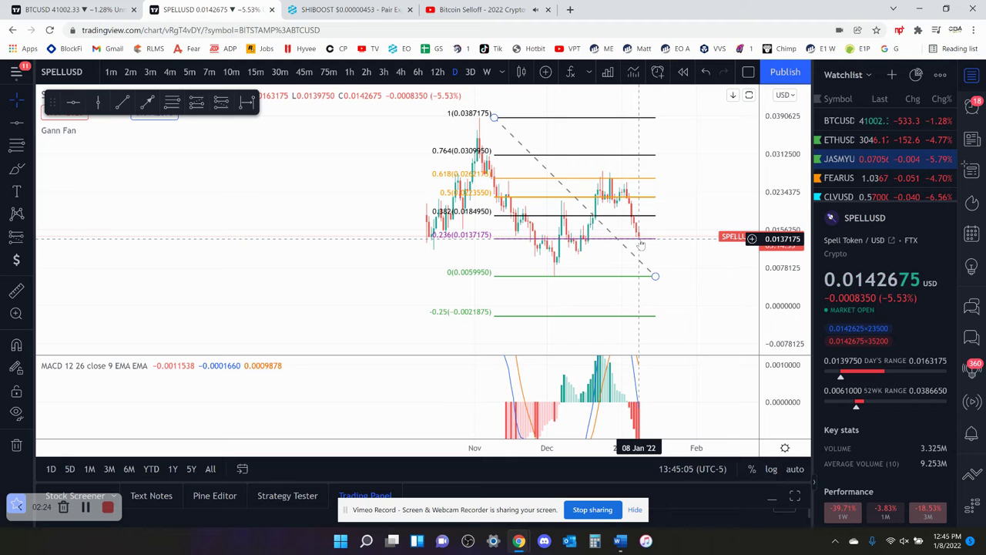
Step: Compare with BTCUSD, shift the SPELLUSD candles left, then show the BTCUSD daily chart again
left_click(77, 8)
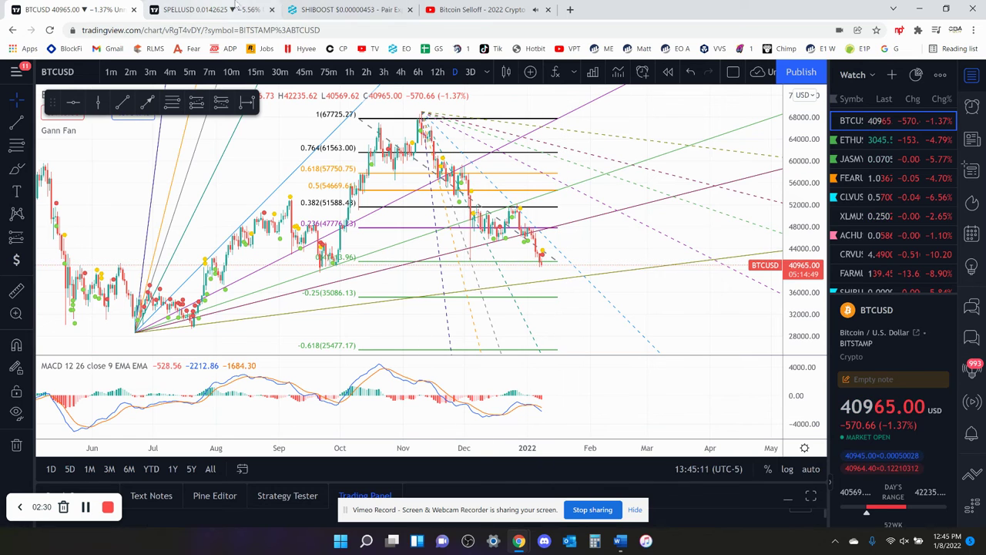
left_click(216, 9)
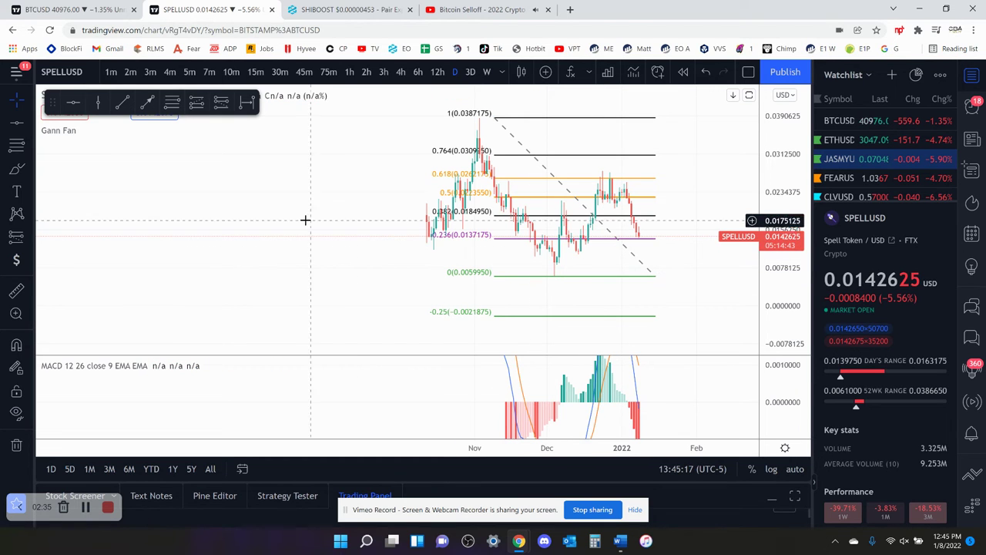
left_click_drag(359, 169, 267, 167)
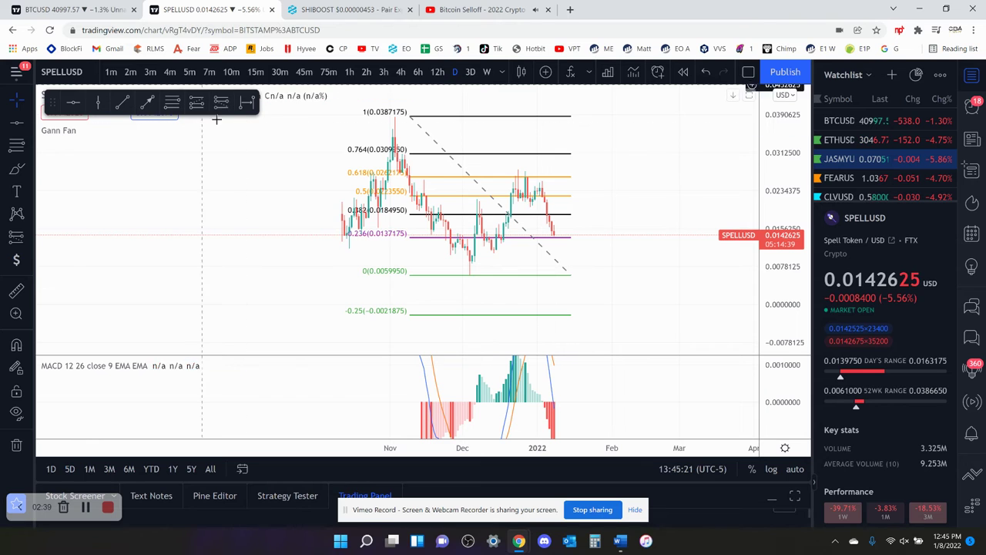
left_click(87, 7)
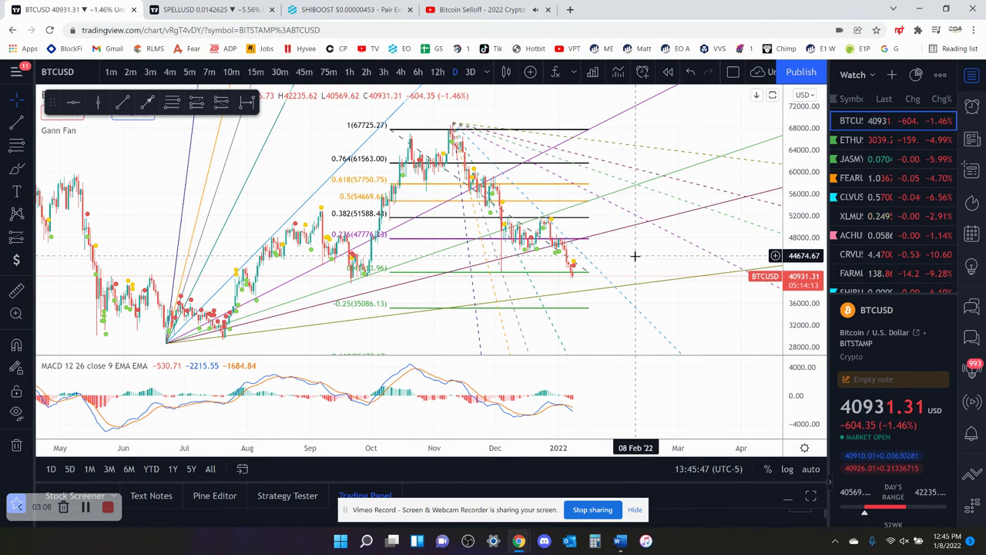
Step: Toggle between SPELLUSD and BTCUSD, ending on the SPELLUSD daily chart with Ctrl+Tab
key("ctrl+Tab")
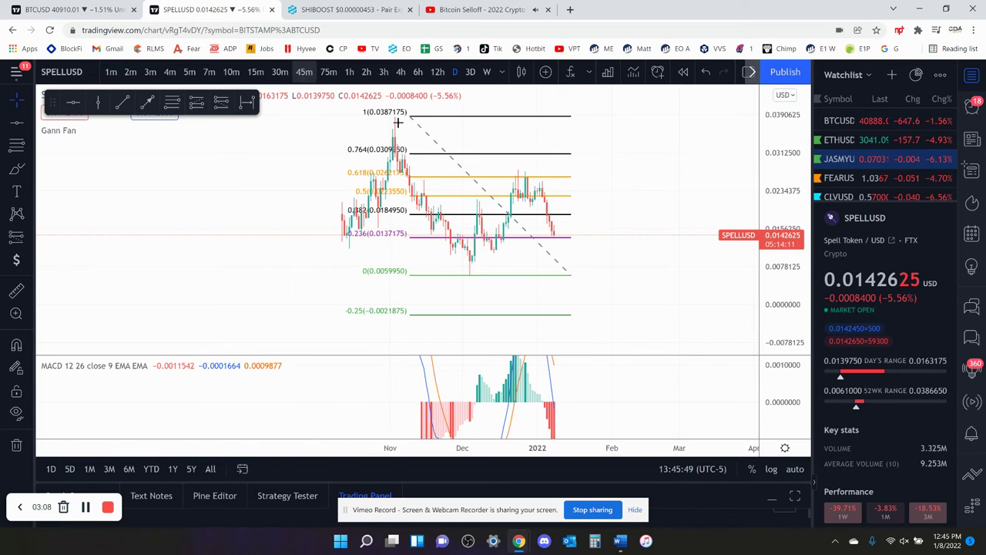
left_click(27, 6)
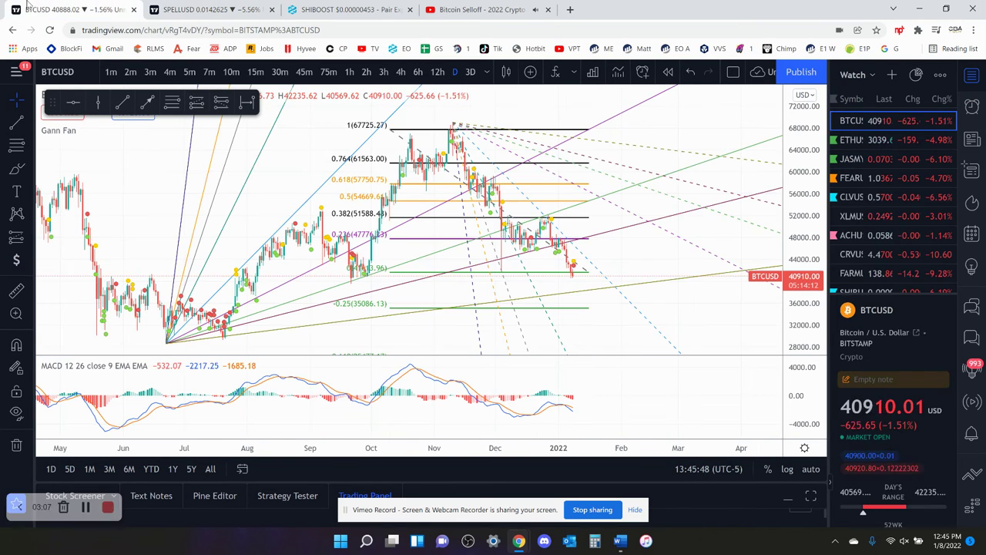
key("ctrl+Tab")
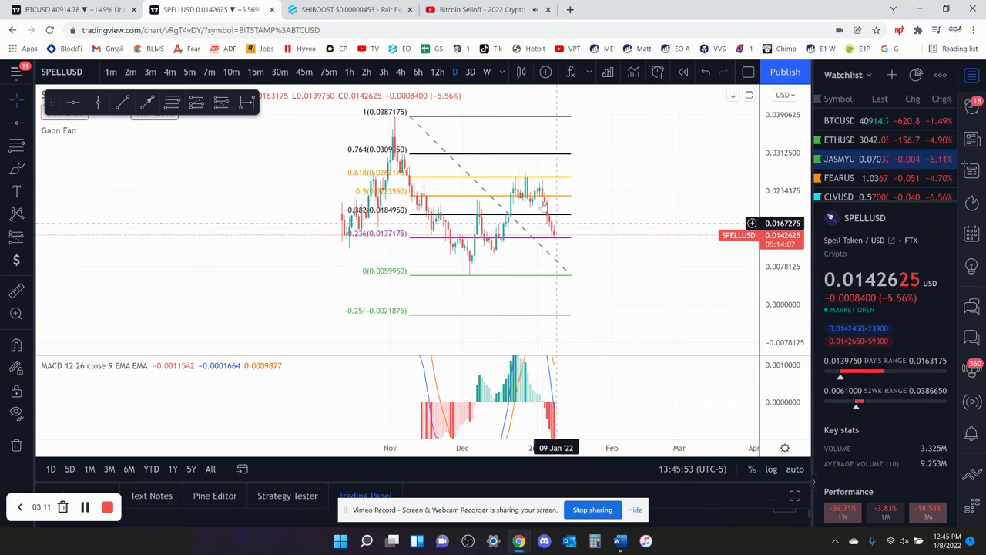